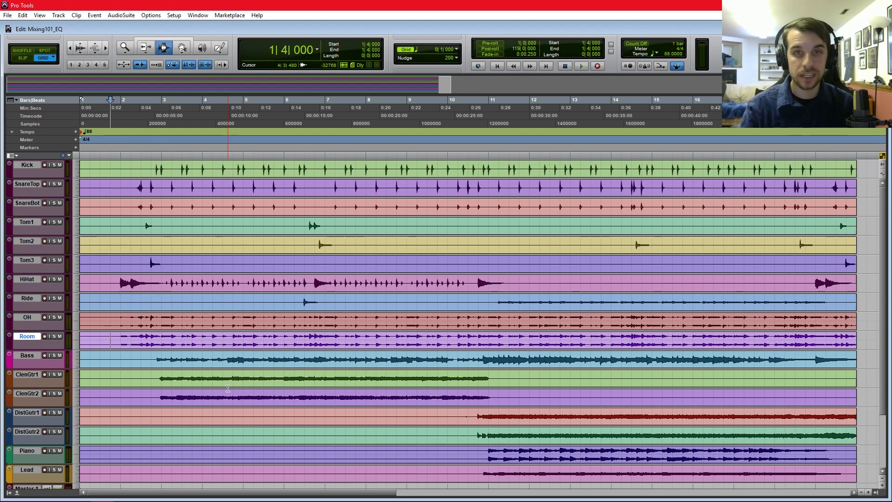
Switch to the Mix window with Ctrl+= to reach the Piano track's NeutronEq insert.
key(ctrl+equal)
Check the Piano track's Neutron Equalizer, close it, and return to the Edit window.
click(668, 109)
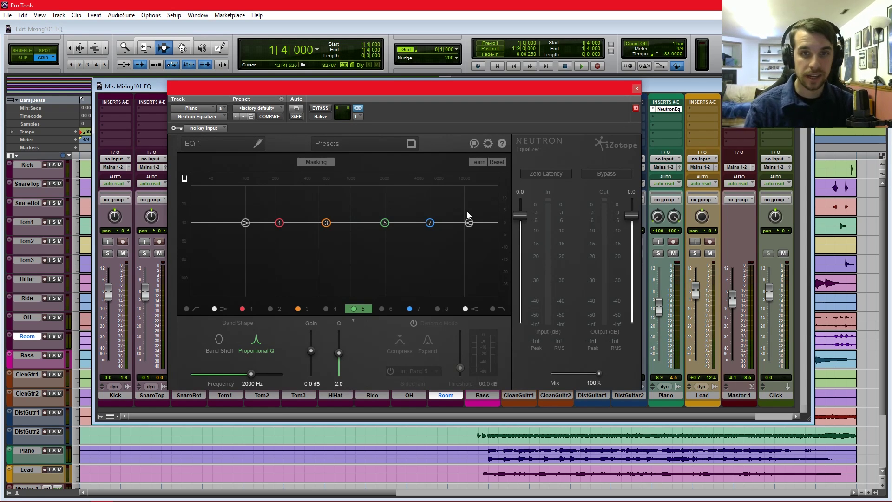
click(636, 89)
key(ctrl+equal)
Play the session from bar 2 and stop.
click(505, 269)
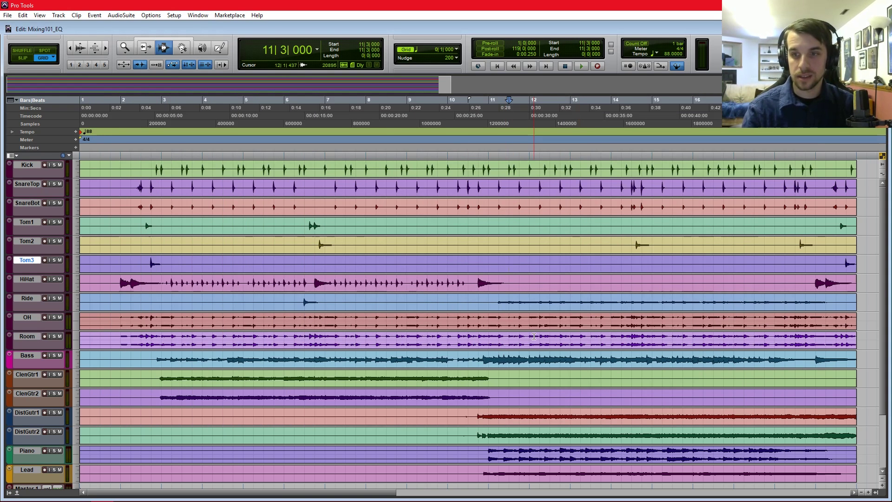
scroll(520, 315, down, 3)
scroll(534, 349, up, 3)
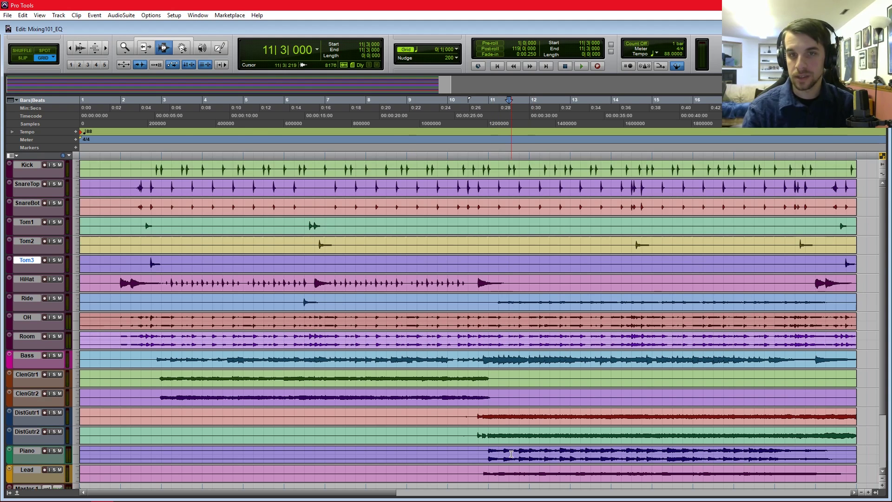
click(255, 339)
click(120, 325)
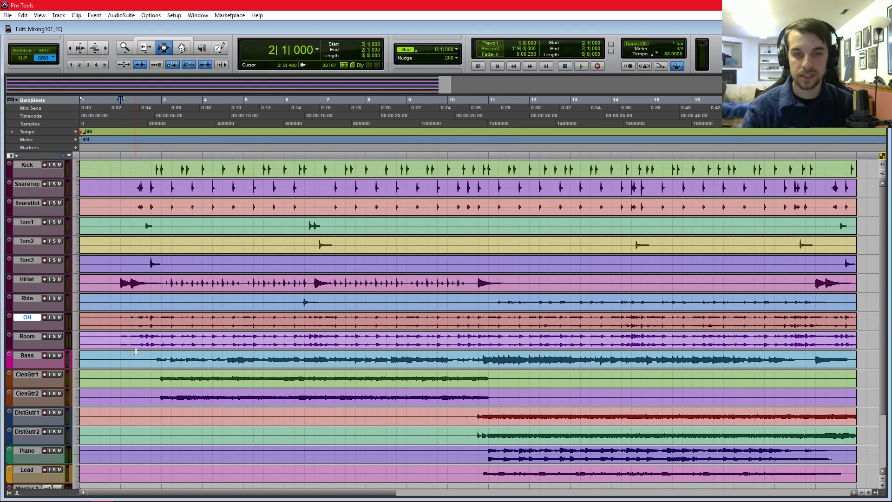
key(space)
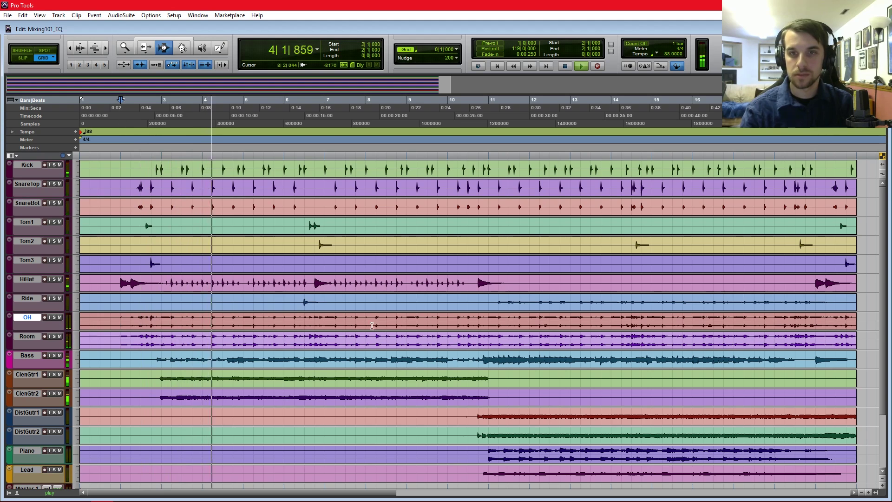
key(space)
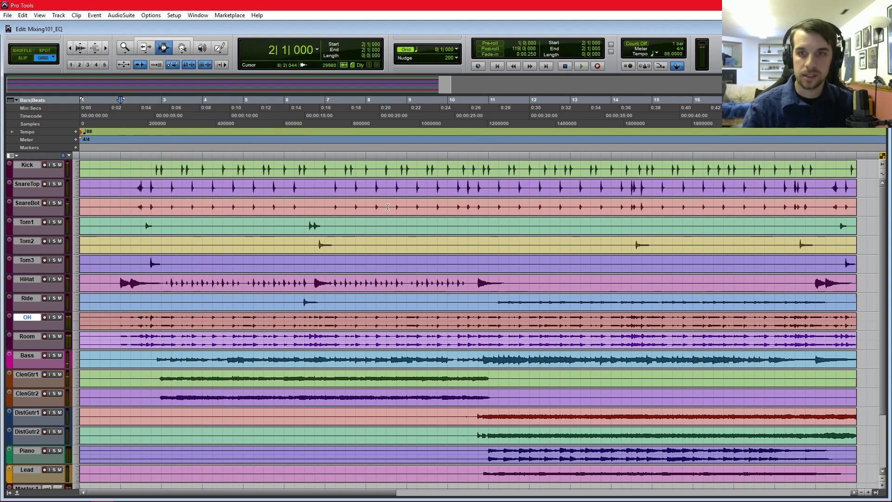
Play the session from bar 10 beat 3, stop, and return to the Mix window.
click(479, 115)
click(470, 115)
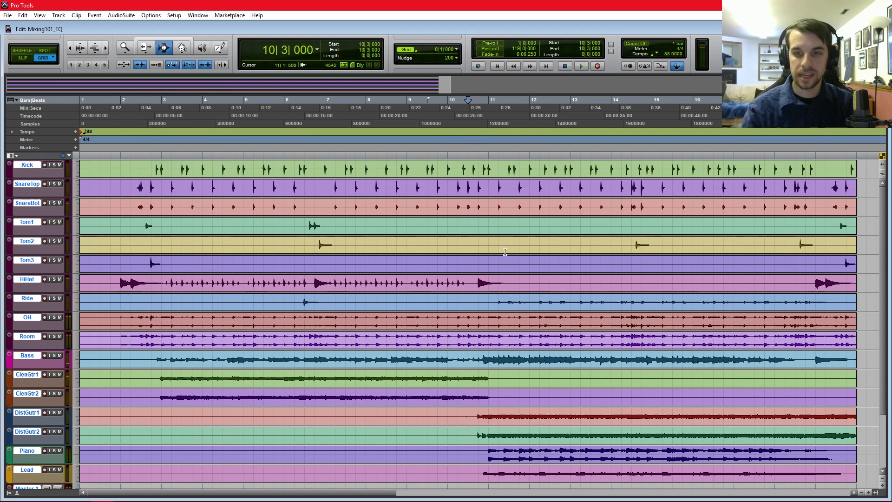
key(space)
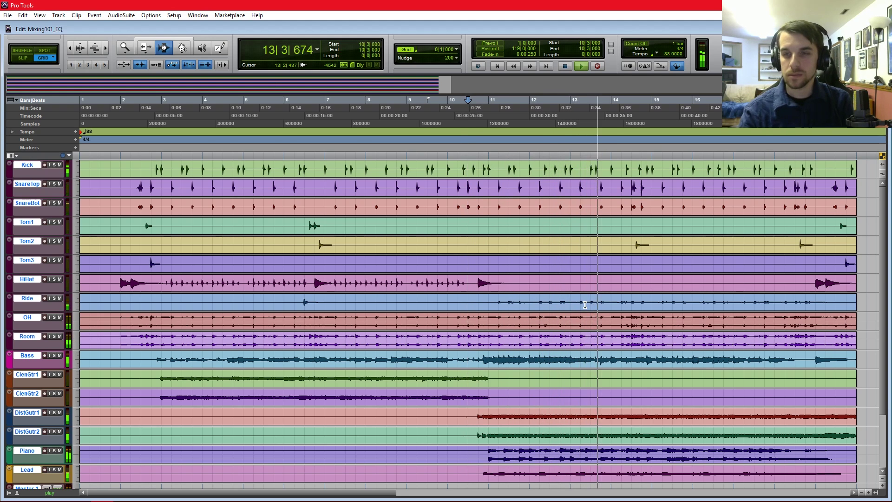
key(space)
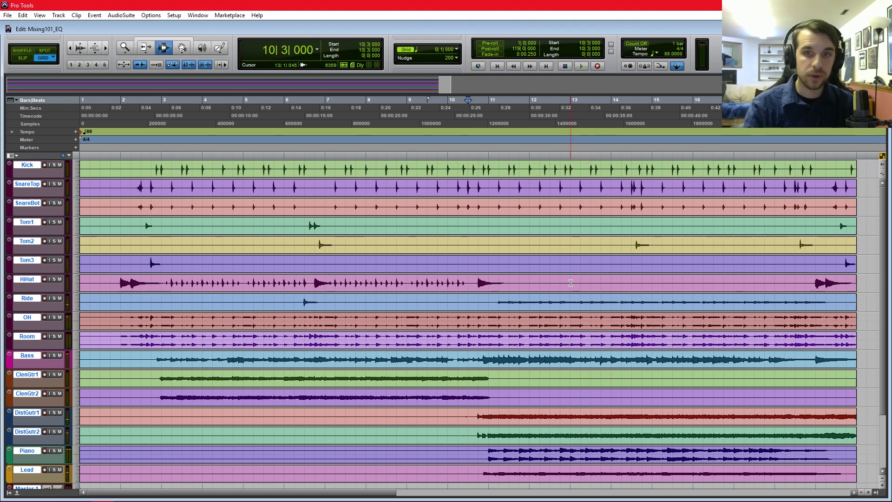
key(ctrl+equal)
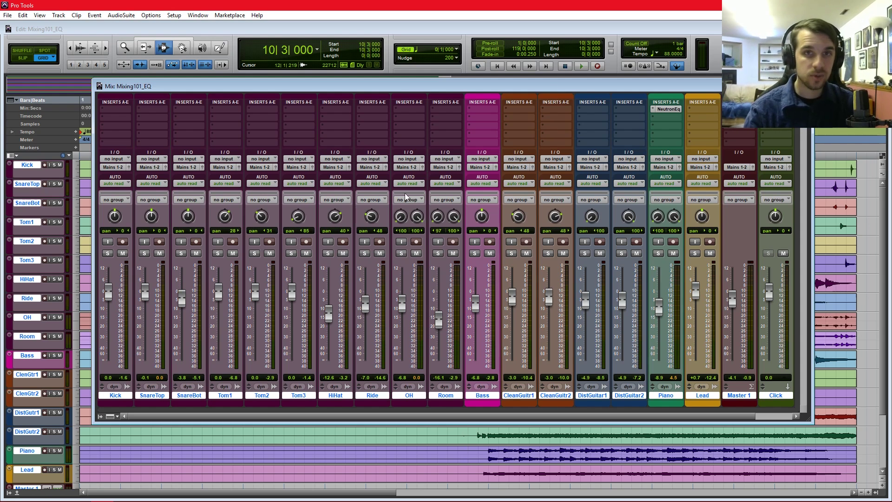
Reopen the Piano's Neutron Equalizer and browse the plugin list without replacing NeutronEq.
click(669, 108)
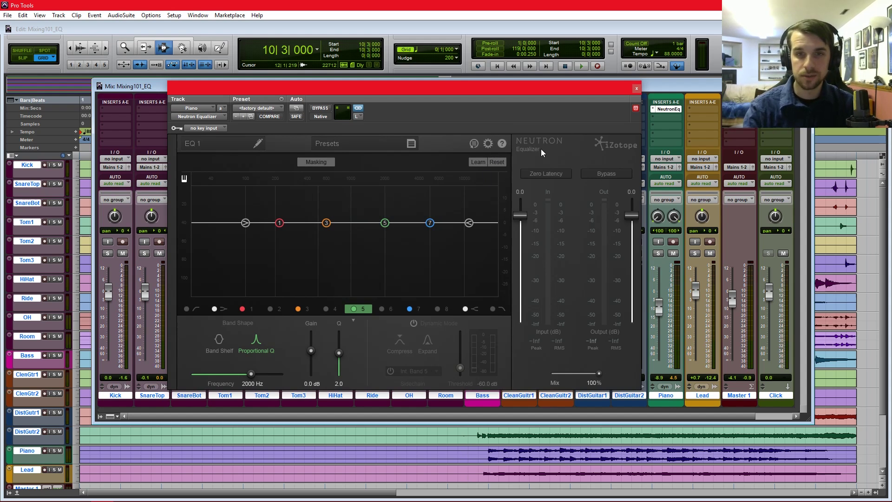
click(219, 118)
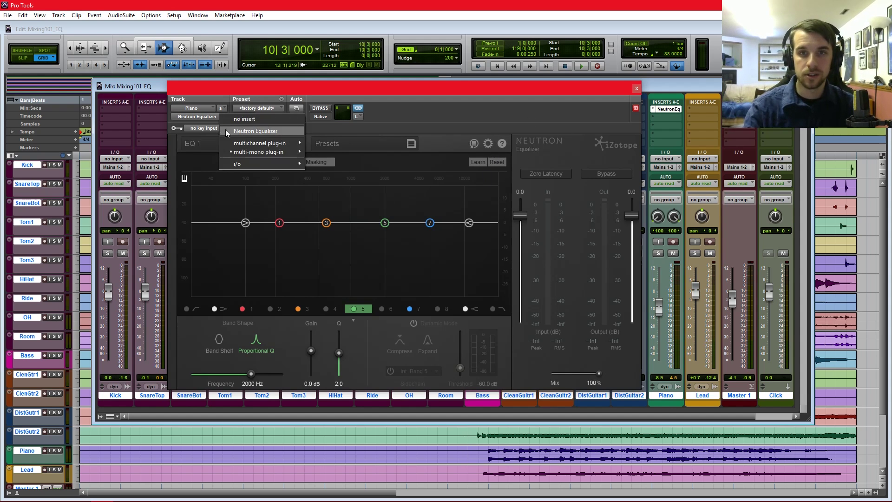
click(415, 119)
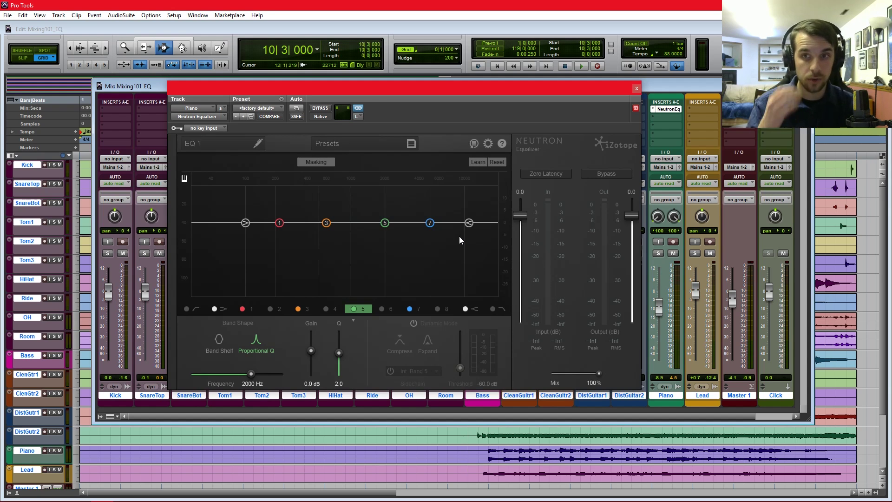
Solo Piano and play it from bar 11 through the flat Neutron Equalizer, then stop.
drag(556, 85, 494, 90)
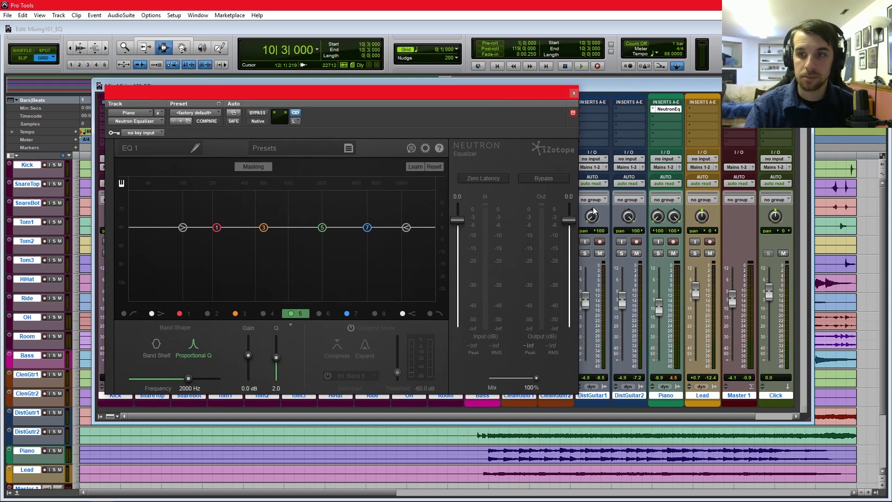
click(658, 253)
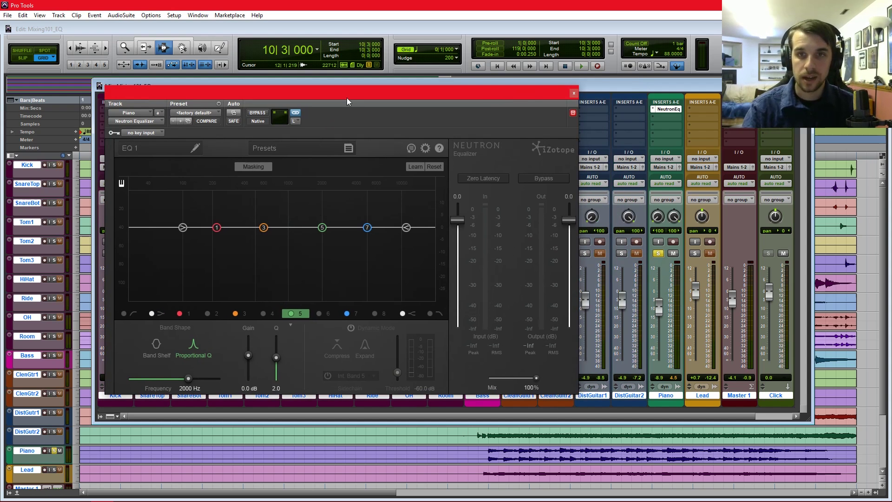
drag(347, 99, 407, 87)
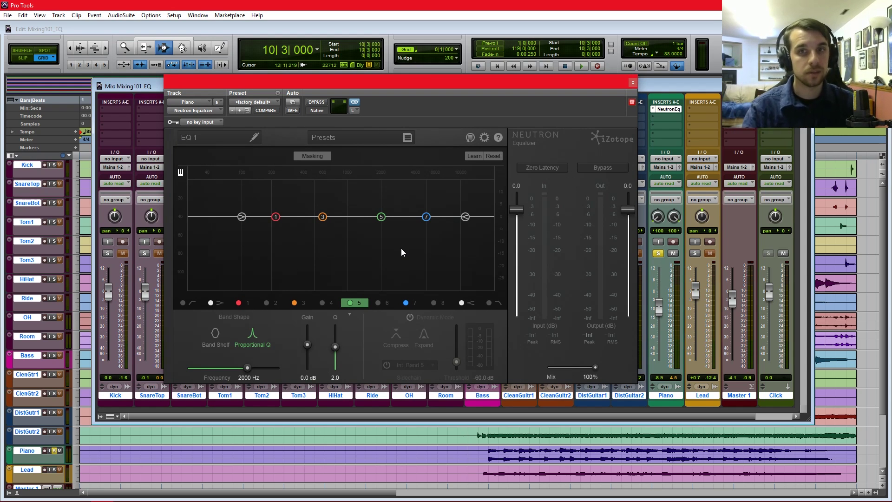
click(488, 453)
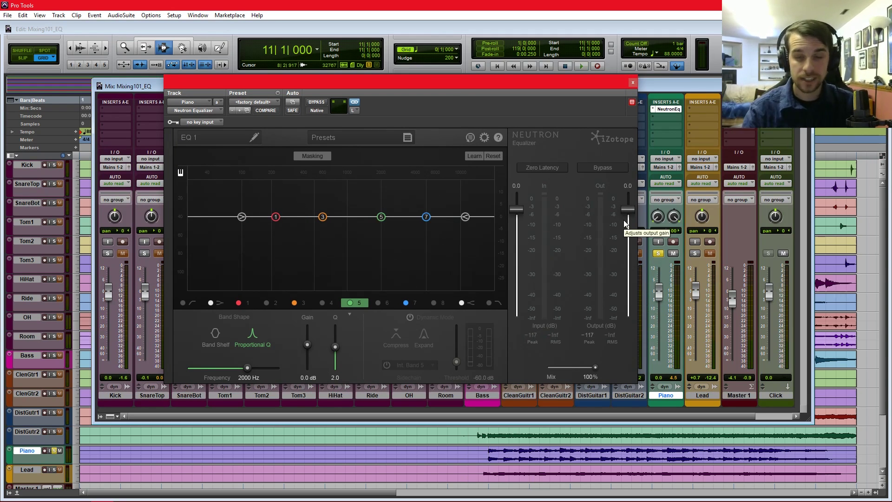
key(space)
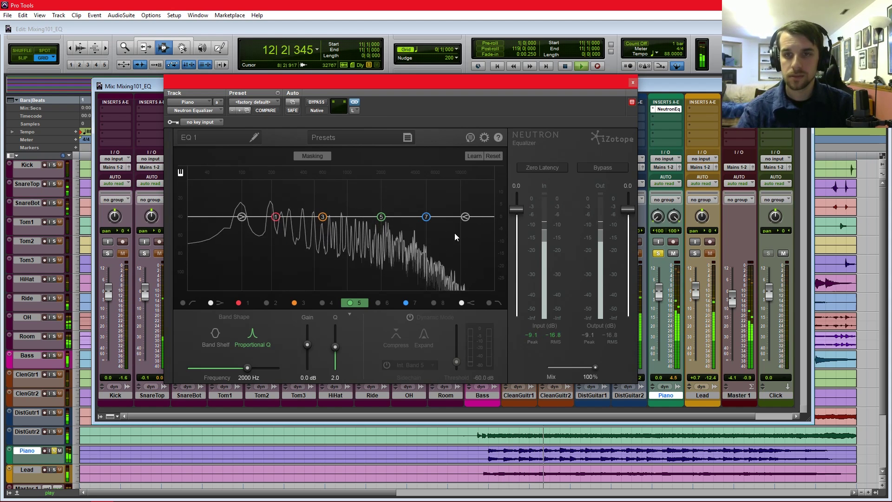
key(space)
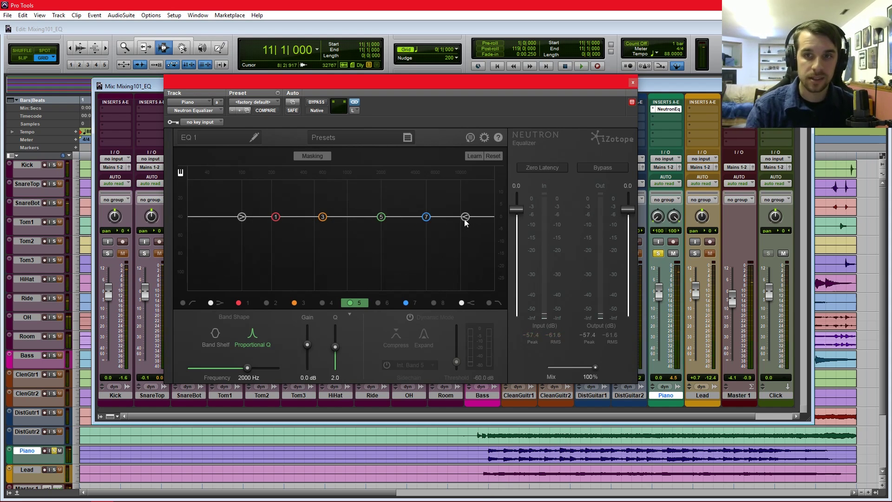
Audition the Piano high shelf at +11.2 dB and -4.2 dB, then reset it to 0 dB.
drag(465, 218, 434, 188)
key(space)
key(space)
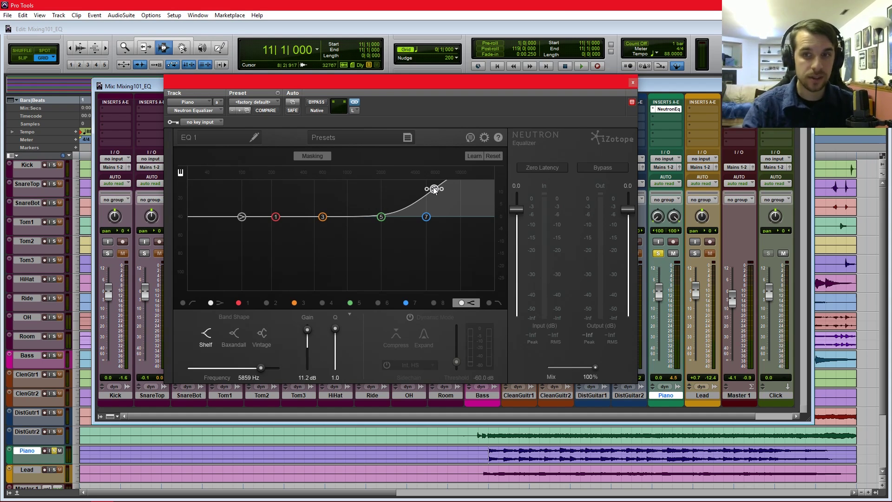
key(space)
drag(434, 189, 431, 218)
key(space)
alt+click(431, 219)
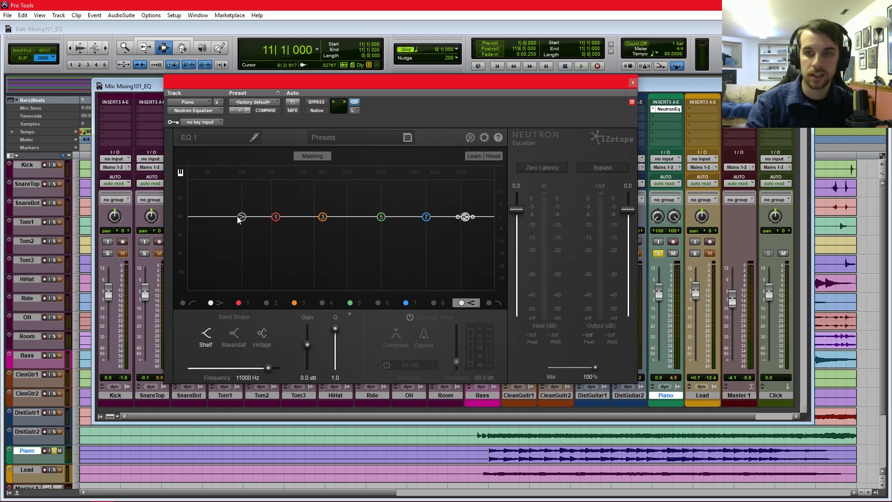
Audition low-shelf boosts of +8.8 dB at 114 Hz and 9.5 dB at 138 Hz, then reset to flat at 100 Hz.
key(space)
mouse_move(239, 218)
mouse_down()
mouse_move(246, 188)
mouse_move(252, 258)
mouse_move(249, 217)
mouse_up()
key(space)
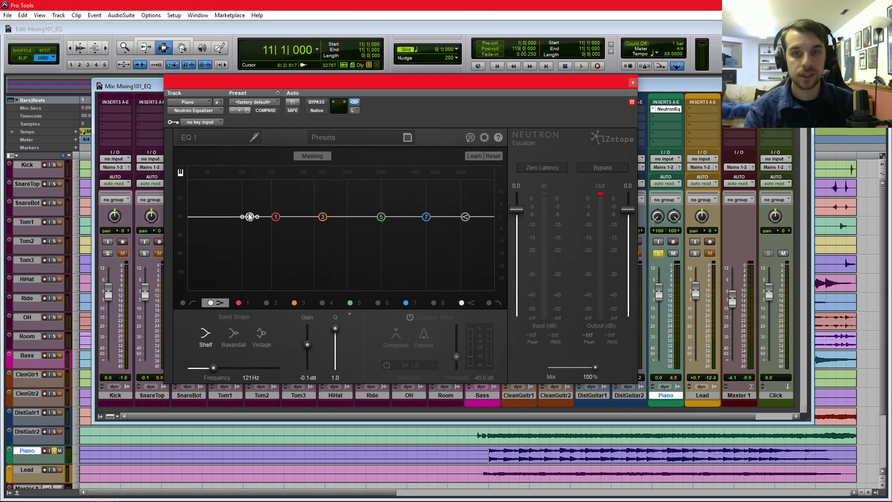
key(space)
mouse_move(249, 214)
mouse_down()
mouse_move(254, 193)
mouse_move(260, 259)
mouse_move(256, 217)
mouse_up()
alt+click(255, 216)
key(space)
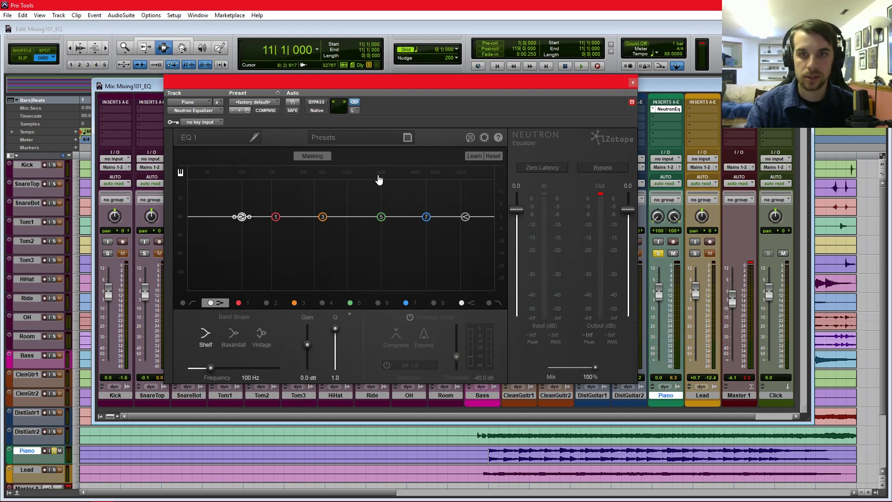
Boost Piano band 3 around 913 Hz, listen during playback, then reset it flat.
drag(322, 217, 341, 203)
key(space)
key(space)
ctrl+click(341, 203)
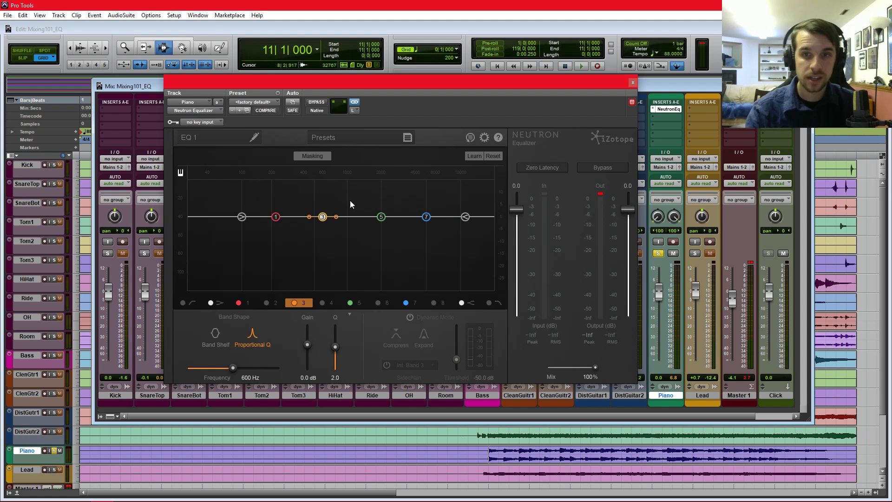
Cut band 3 into a mid dip, listen during playback, then reset it flat again.
drag(323, 217, 337, 250)
key(space)
key(space)
alt+click(335, 248)
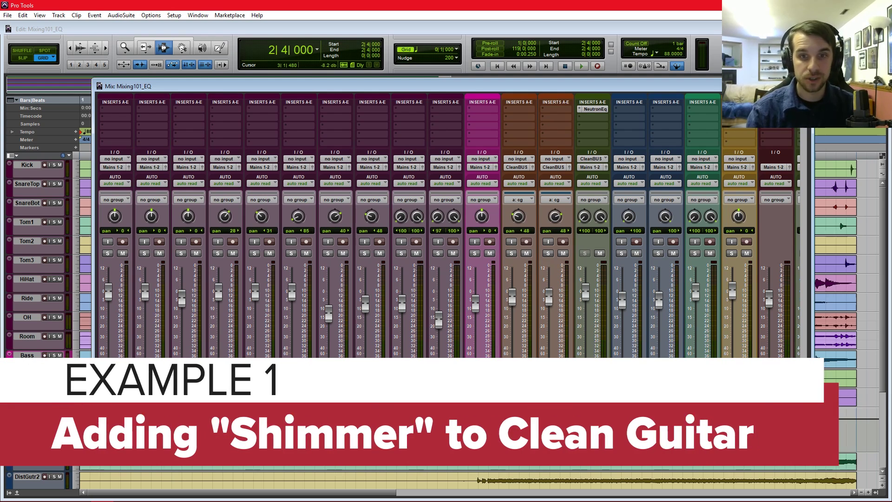
Play and stop the clean guitars, then open the NeutronEq insert on CleanBUS.
key(space)
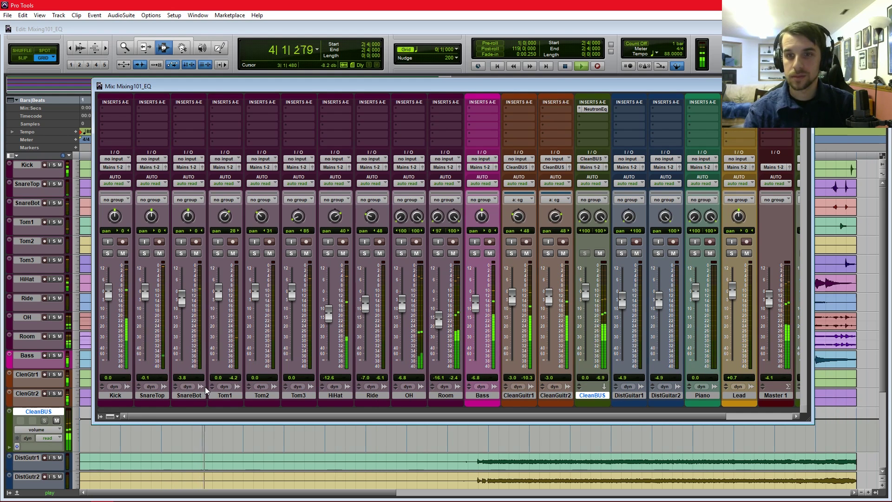
key(space)
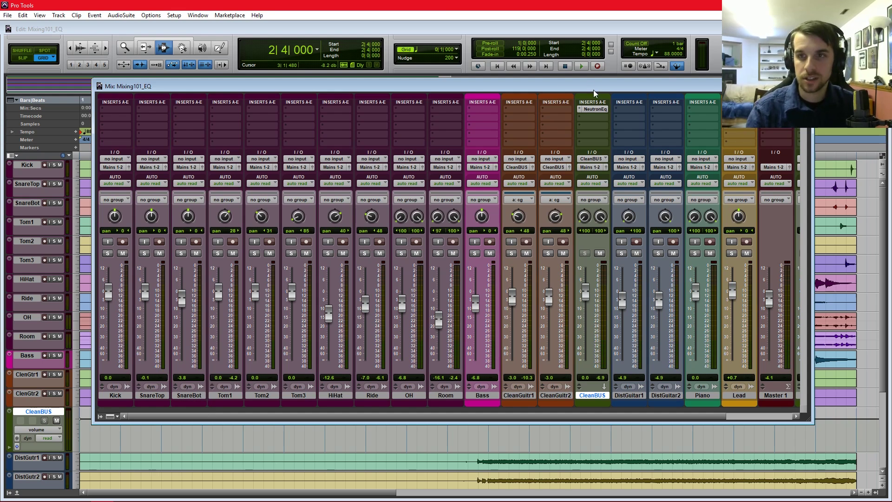
click(593, 110)
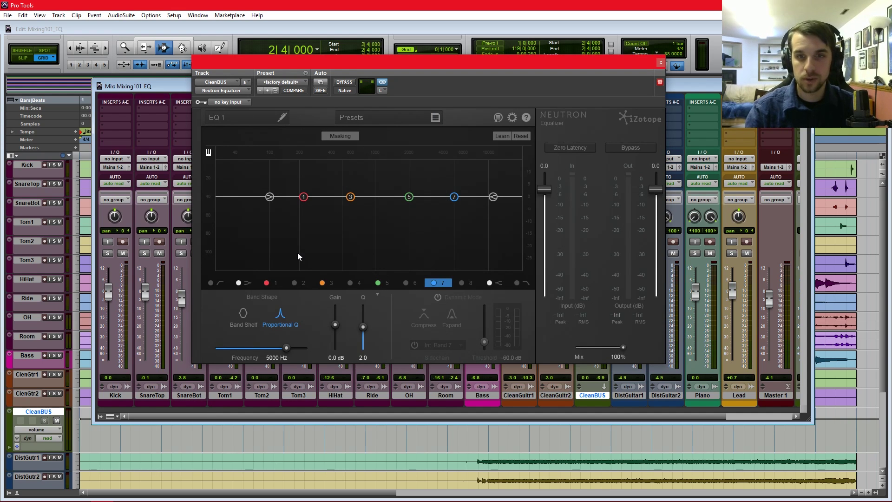
Boost CleanBUS band 7 to +12.4 dB at 5590 Hz with a wide Q of 0.4 during playback.
key(space)
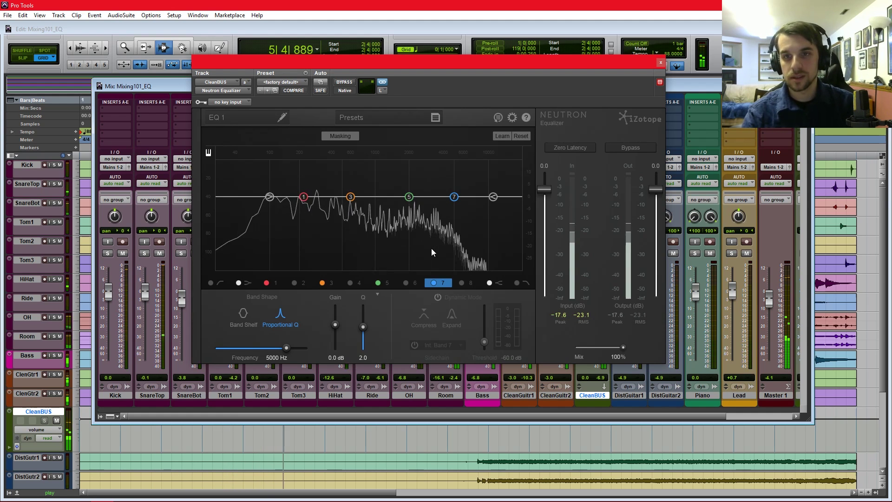
key(space)
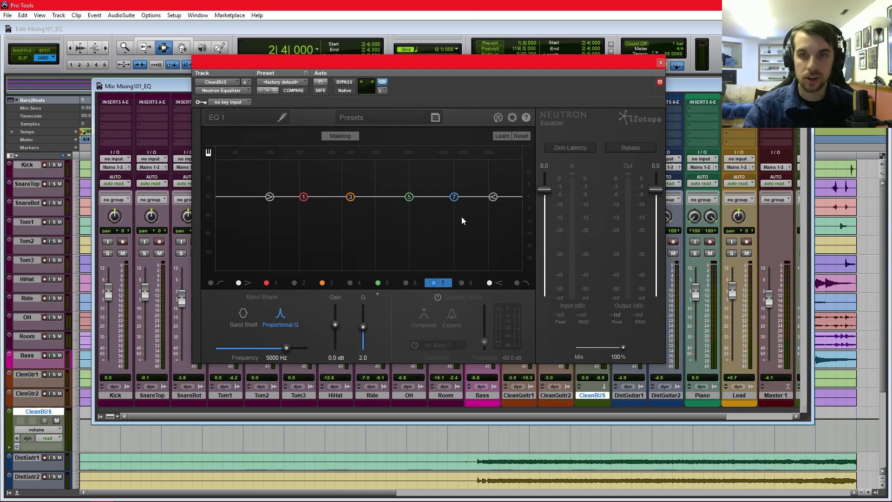
key(space)
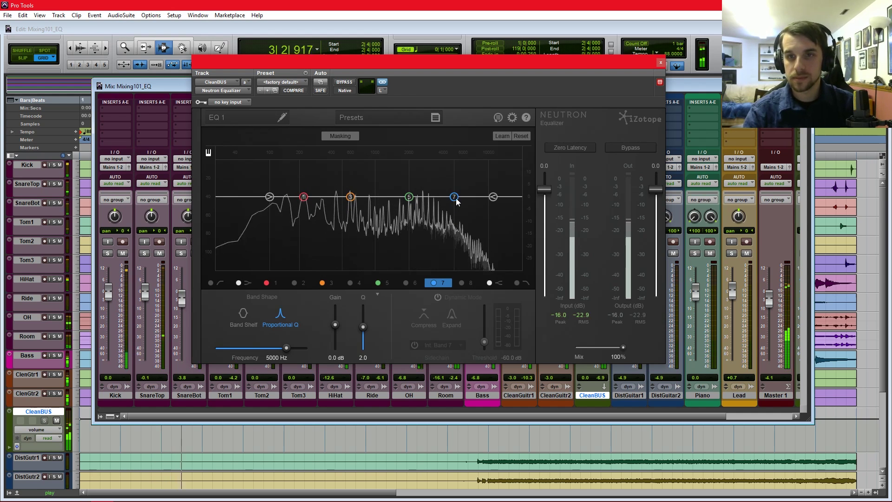
drag(454, 196, 460, 191)
scroll(460, 191, down, 10)
scroll(460, 191, up, 3)
key(space)
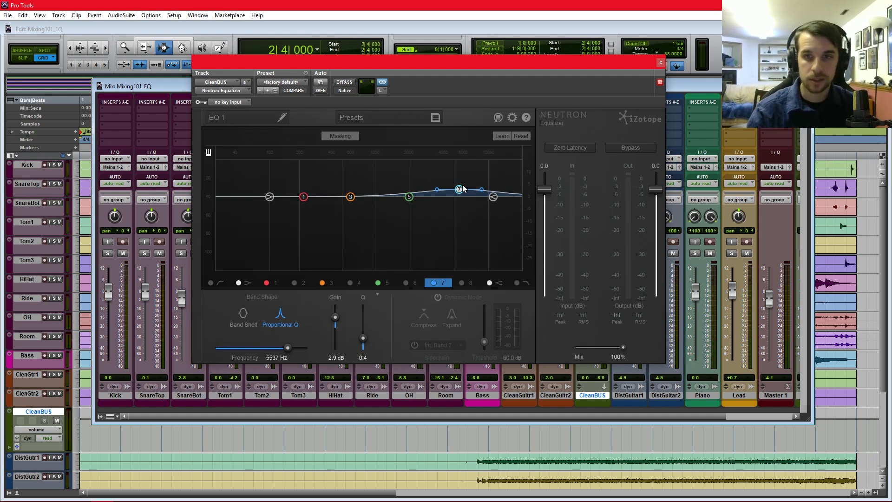
key(space)
mouse_move(459, 189)
mouse_down()
mouse_move(462, 166)
mouse_move(479, 170)
mouse_move(418, 173)
mouse_move(459, 171)
mouse_up()
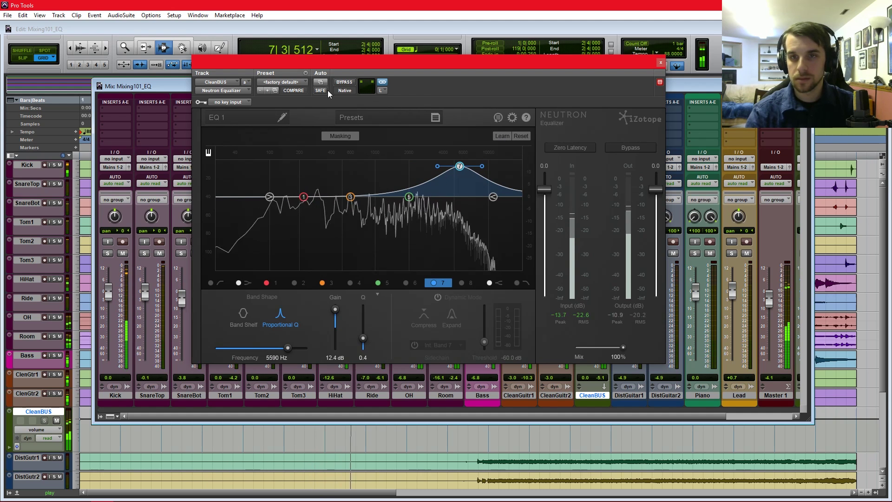
Compare the soloed CleanBUS boost against bypass, toggling BYPASS several times during playback.
key(space)
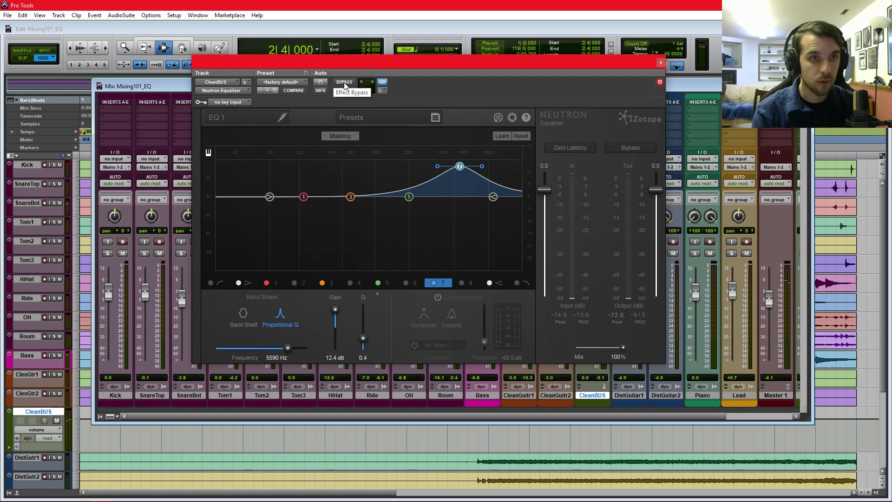
drag(372, 68, 414, 67)
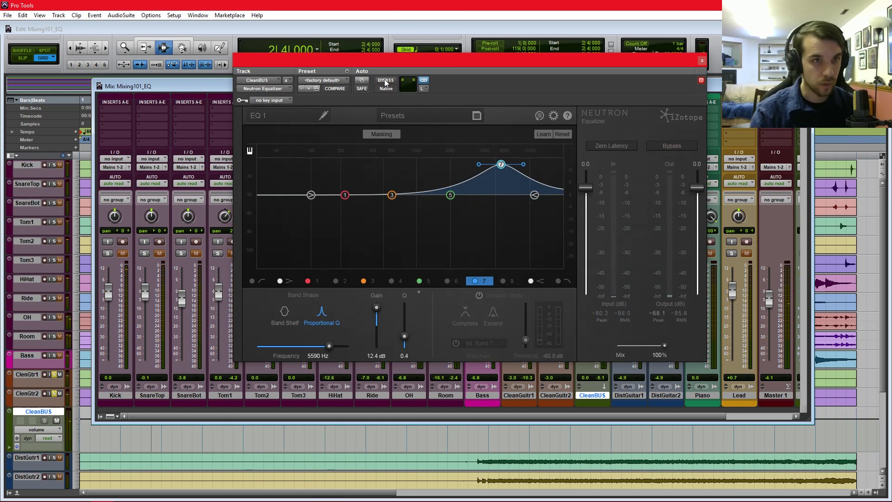
key(space)
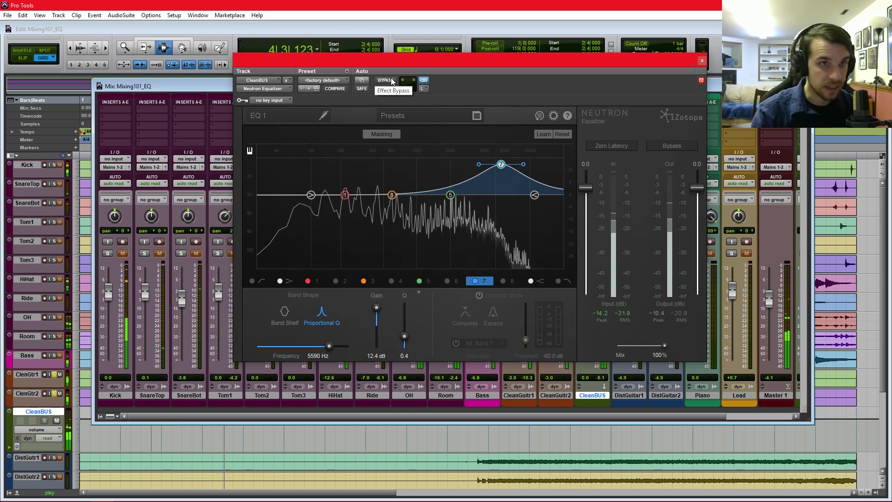
click(391, 81)
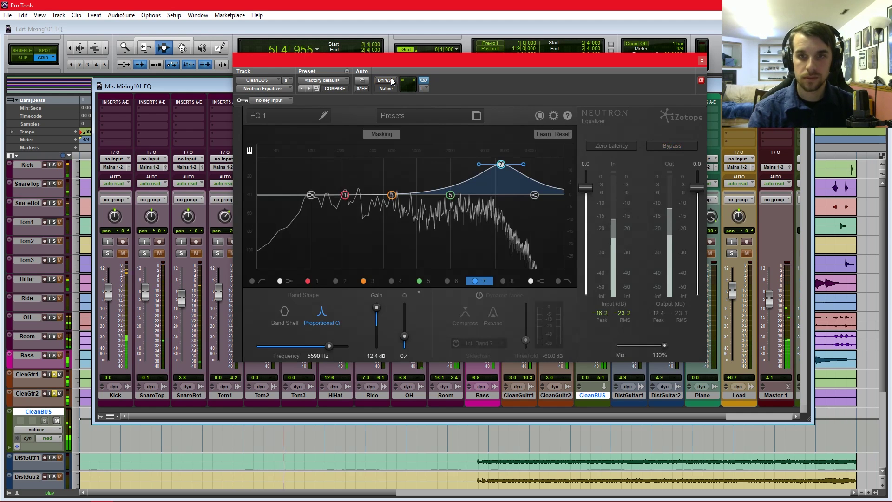
click(391, 81)
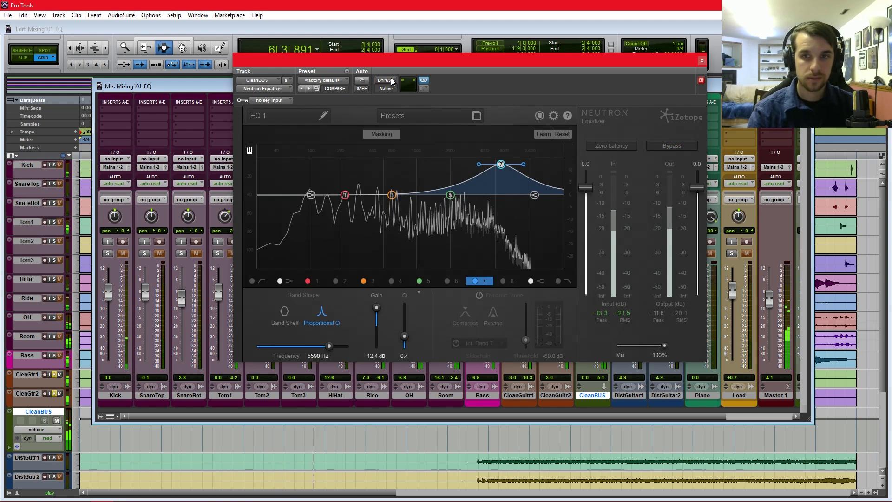
click(392, 81)
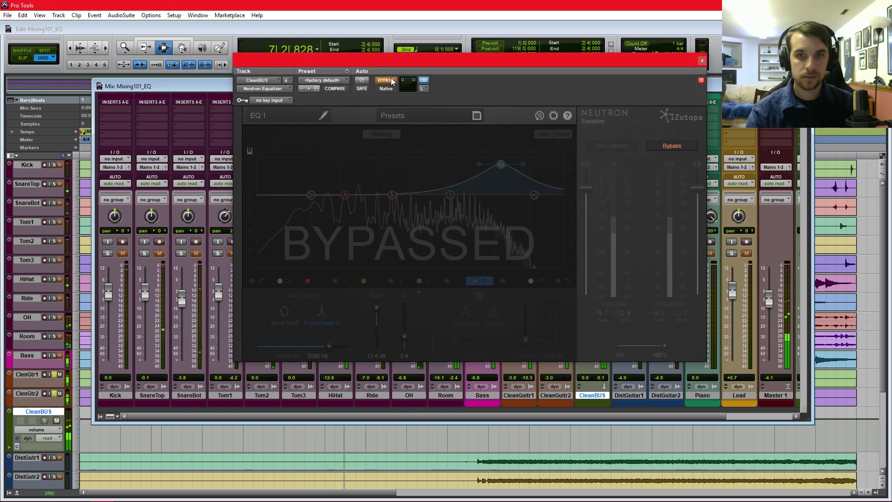
key(space)
Unsolo the clean guitars, play the full mix, and take the CleanBUS EQ out of bypass.
click(702, 61)
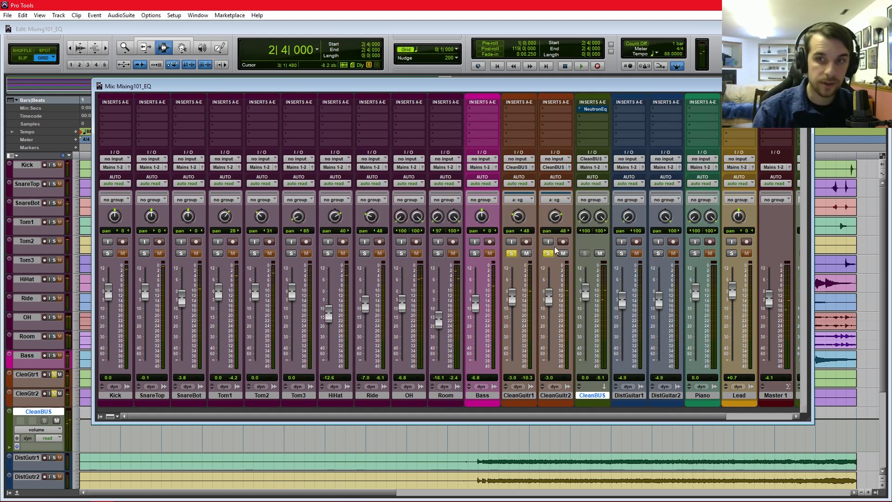
click(512, 254)
key(space)
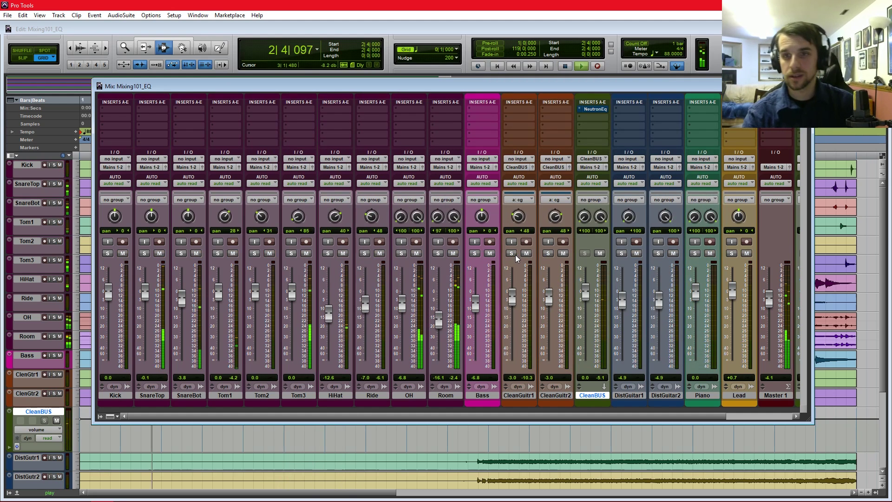
click(593, 110)
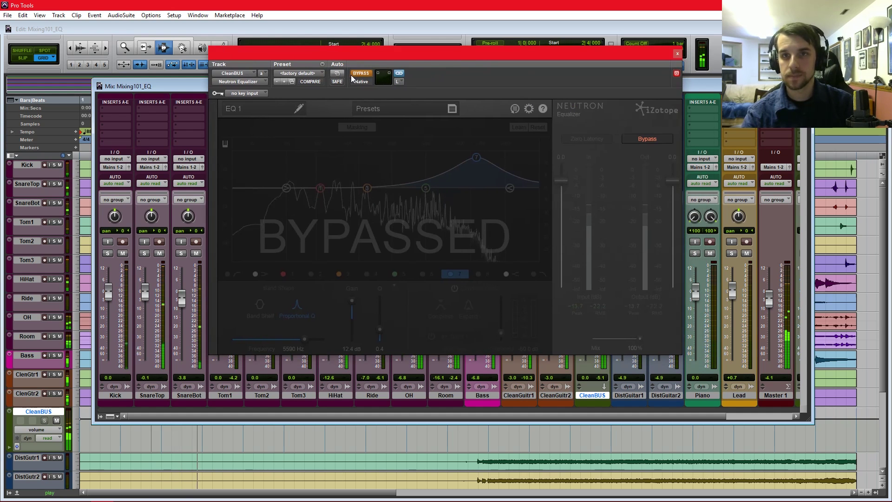
click(355, 74)
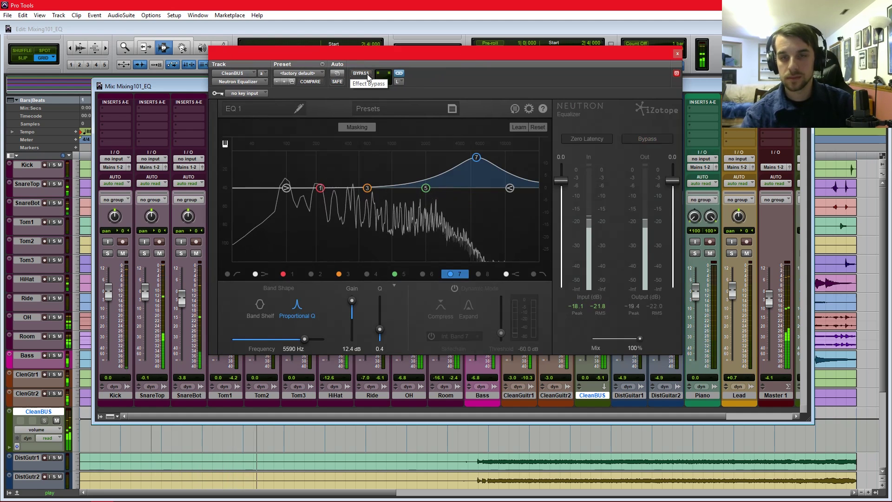
Stop playback with the DistBUS Neutron EQ showing its 12 dB high-pass at 40 Hz.
key(space)
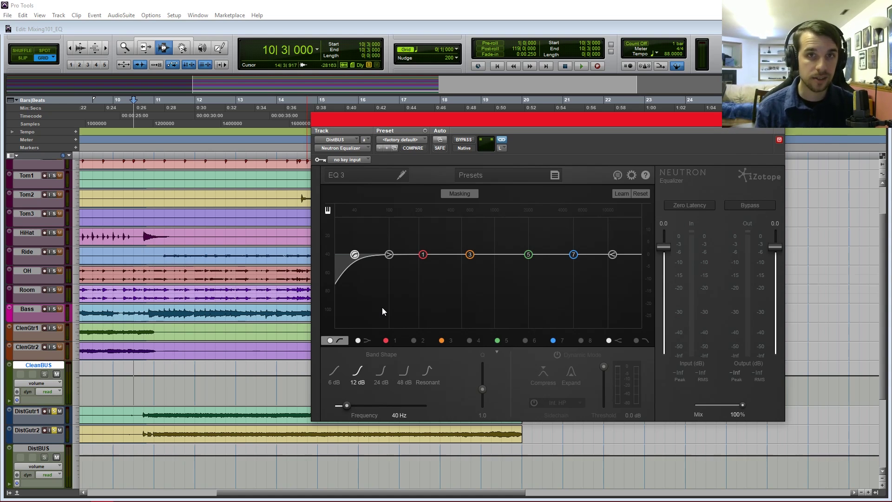
Disable the high-pass and audition a +6.7 dB band 1 boost at 70 Hz from DistGutr2.
click(330, 341)
click(144, 433)
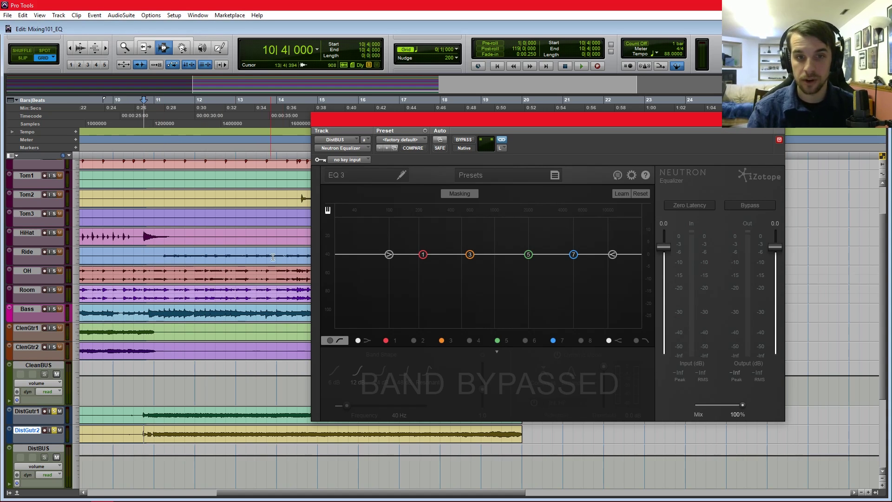
key(space)
drag(423, 254, 367, 231)
key(space)
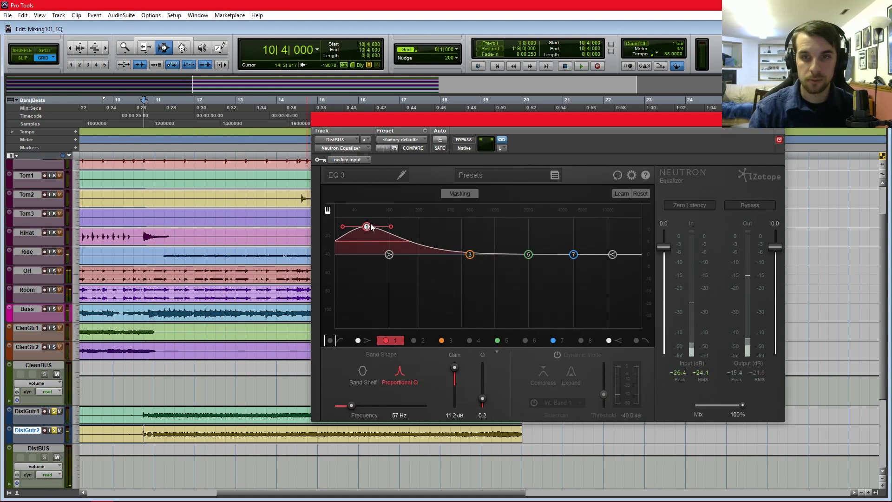
Reset band 1 flat, raise the 12 dB high-pass to 192 Hz, and show the Mix window.
alt+click(367, 228)
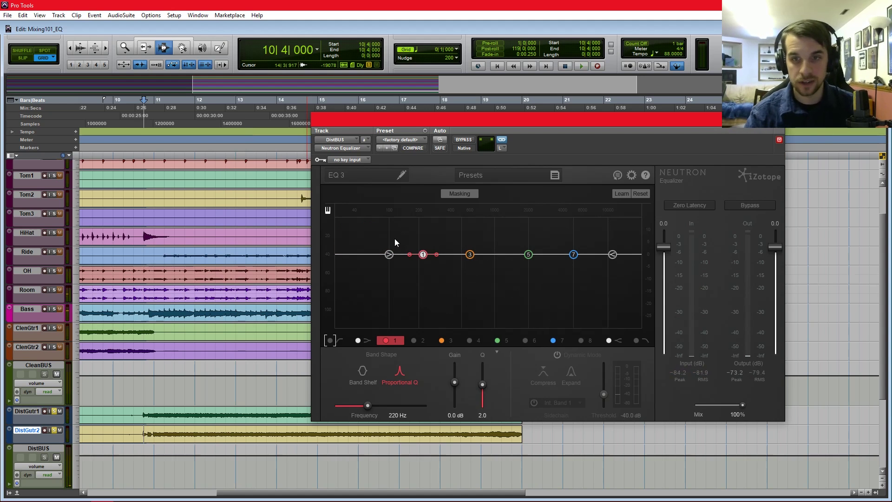
click(331, 341)
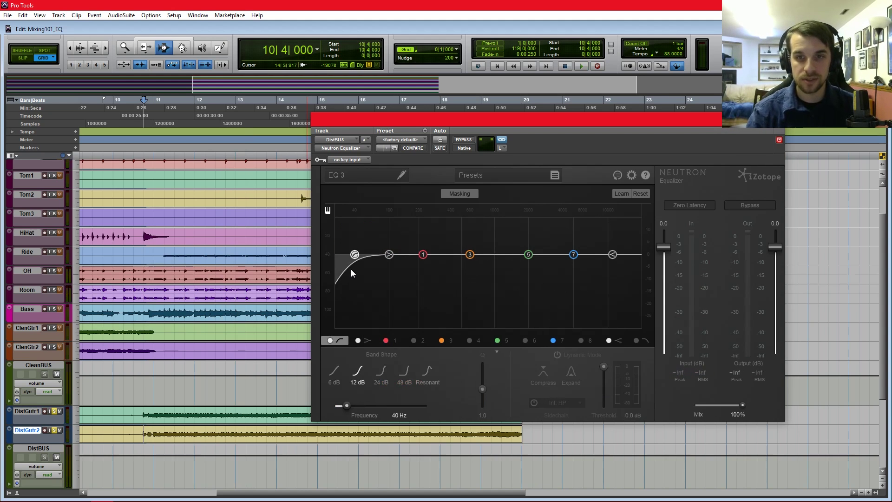
key(space)
drag(355, 254, 417, 253)
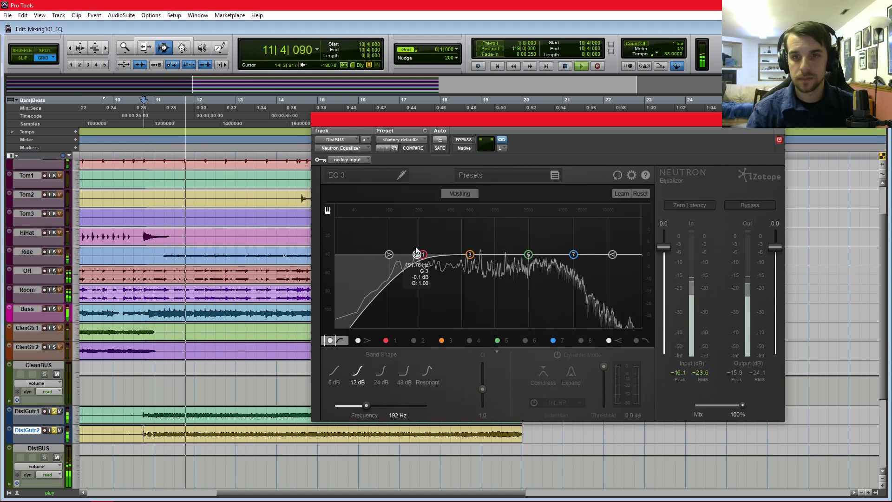
key(space)
key(ctrl+equal)
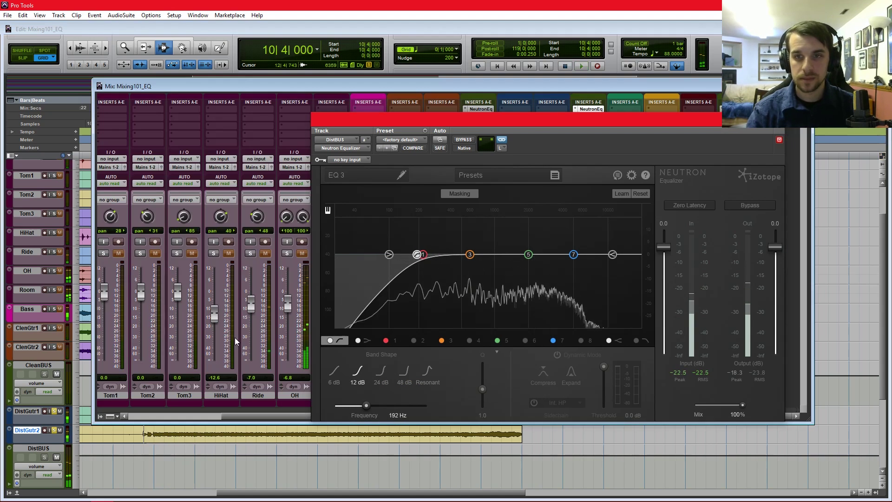
A/B the DistBUS 192 Hz high-pass against bypass during playback, leaving the EQ bypassed.
drag(529, 120, 137, 128)
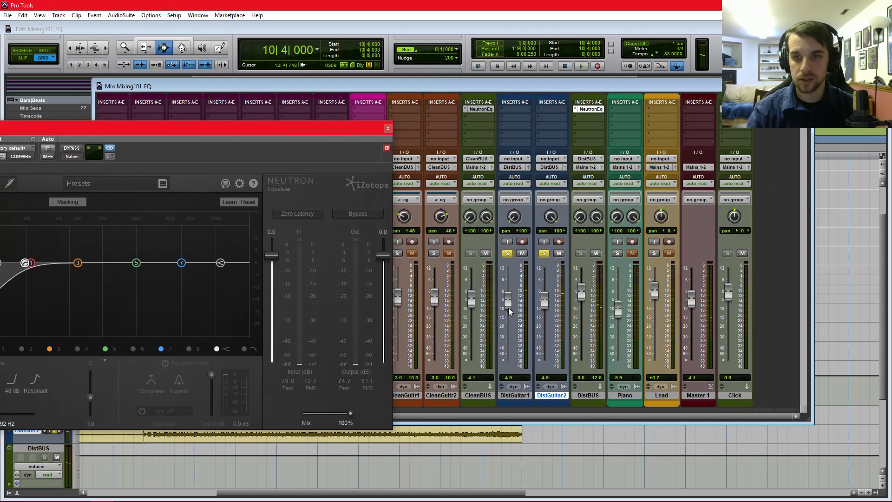
drag(317, 131, 595, 111)
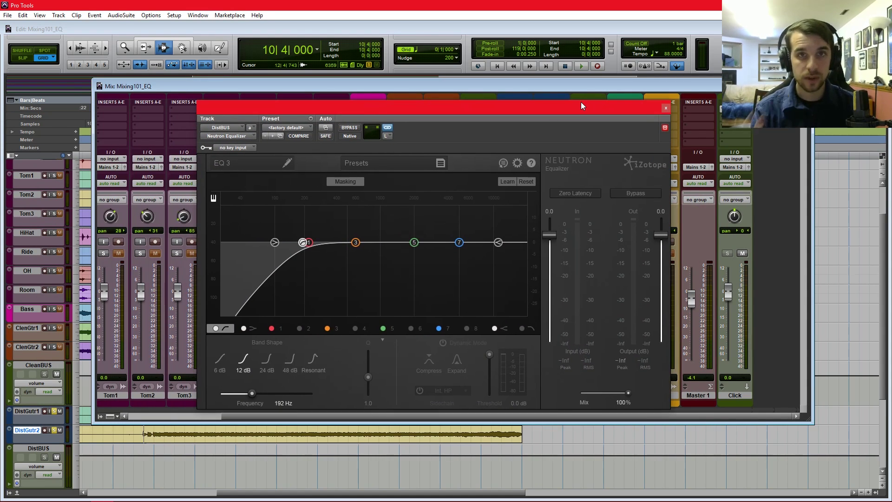
key(space)
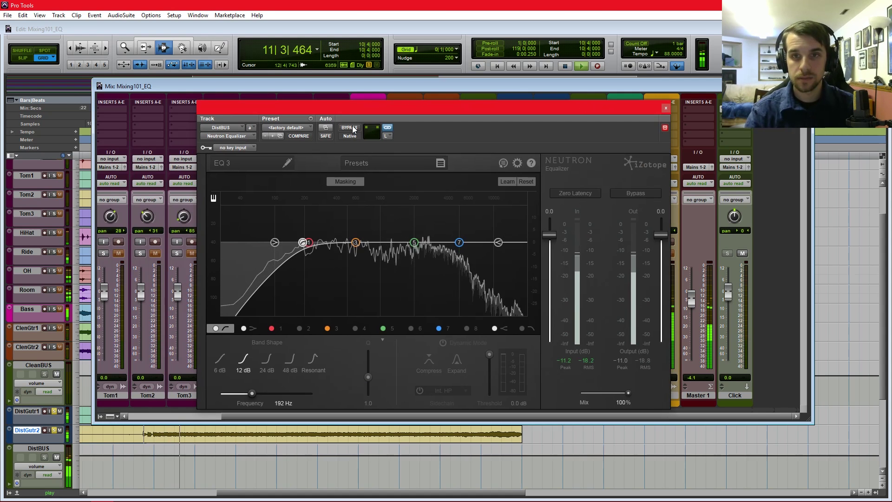
click(354, 129)
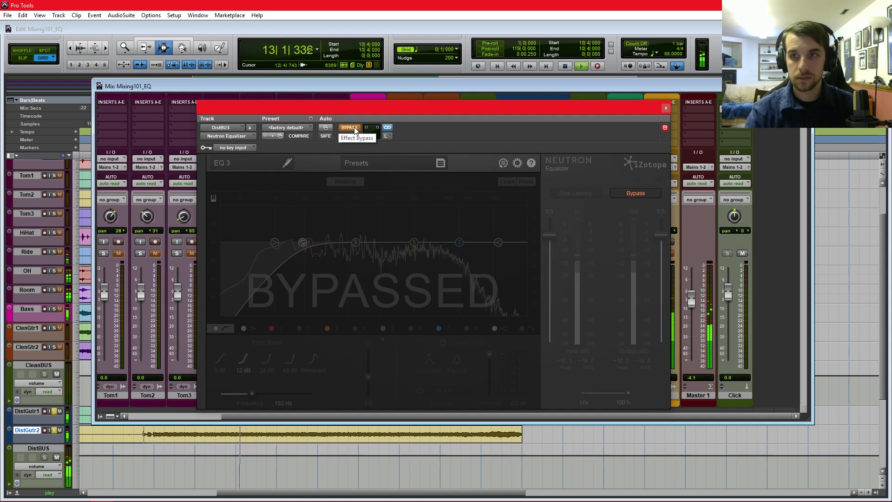
click(355, 129)
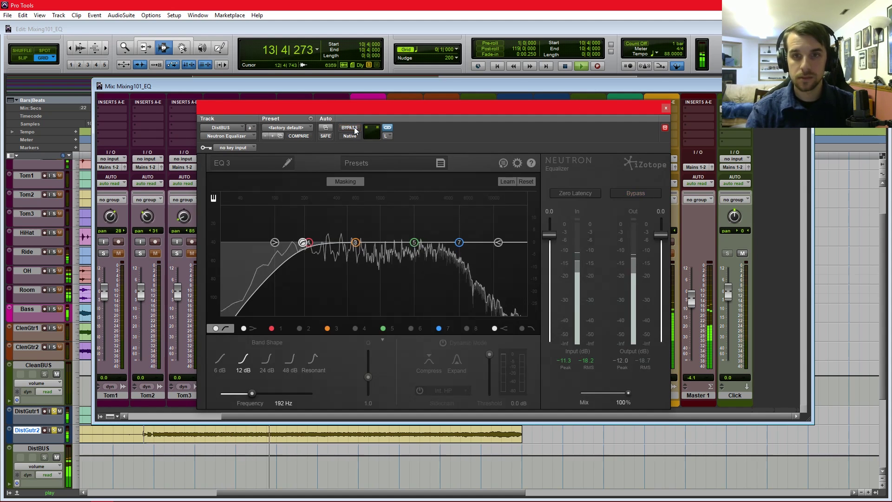
click(355, 129)
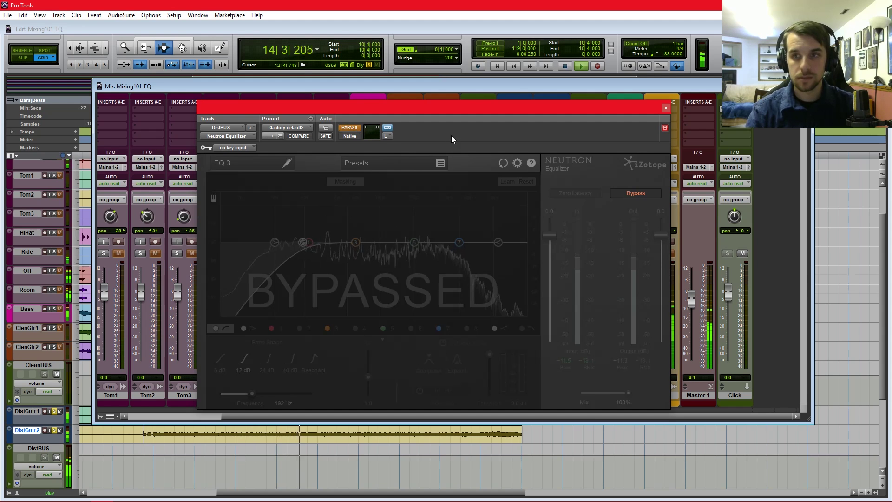
key(space)
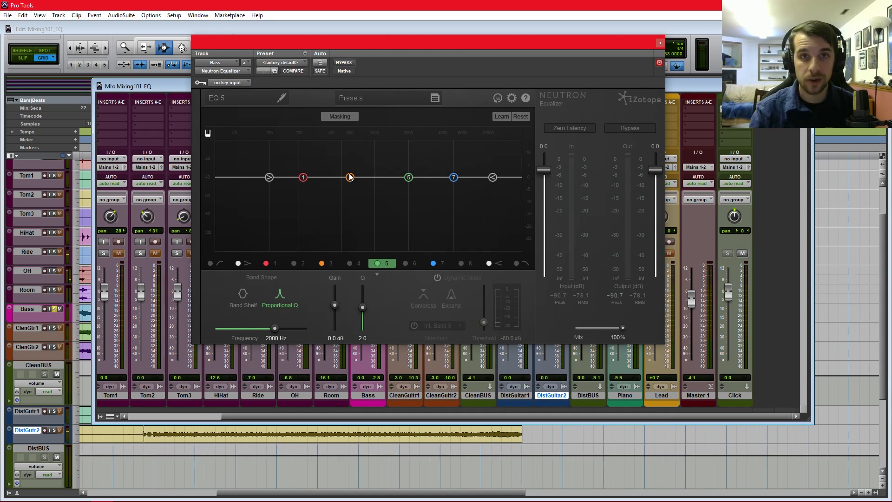
Sweep a band 3 boost on the Bass EQ, then reset it into a -3.8 dB, Q 0.47 dip near 718 Hz.
drag(350, 177, 374, 152)
key(space)
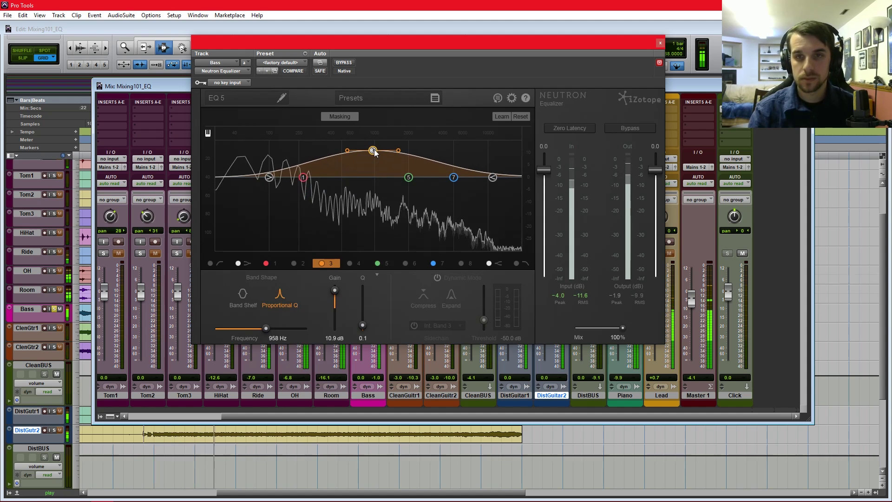
key(space)
alt+click(373, 150)
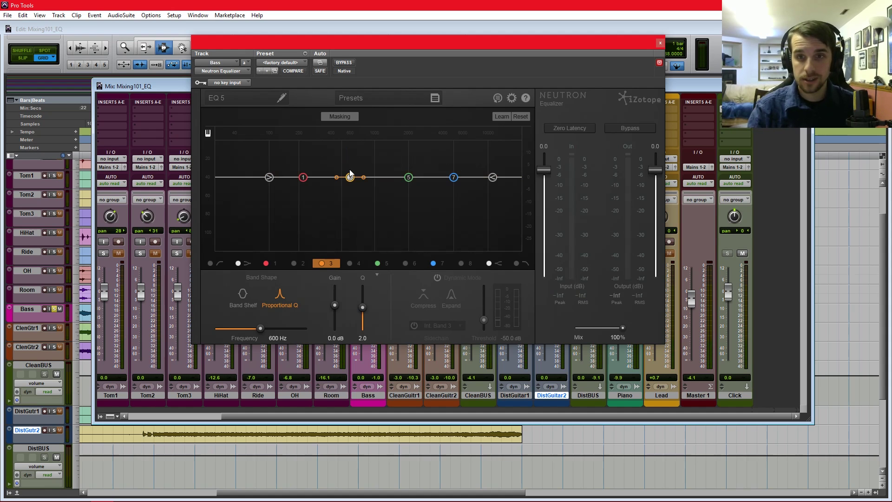
key(space)
drag(350, 172, 370, 207)
drag(531, 42, 139, 73)
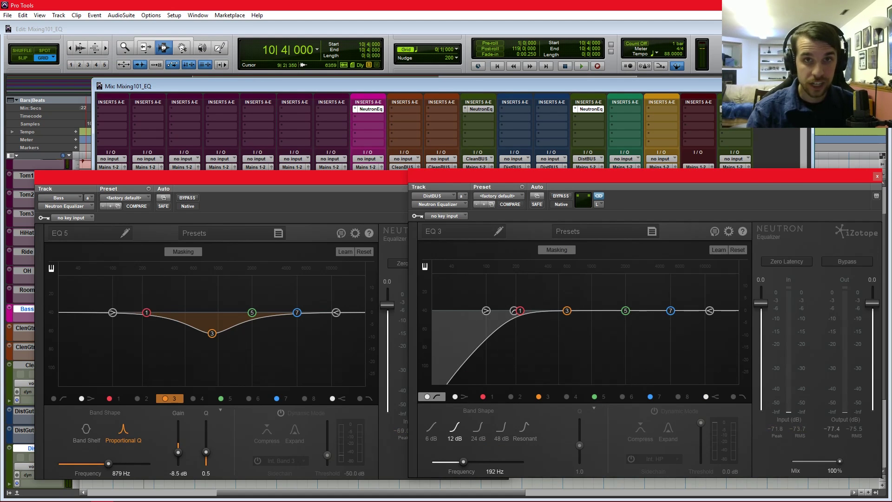
Toggle bypass on both the Bass and DistBUS Neutron EQs during playback, ending with both active.
key(space)
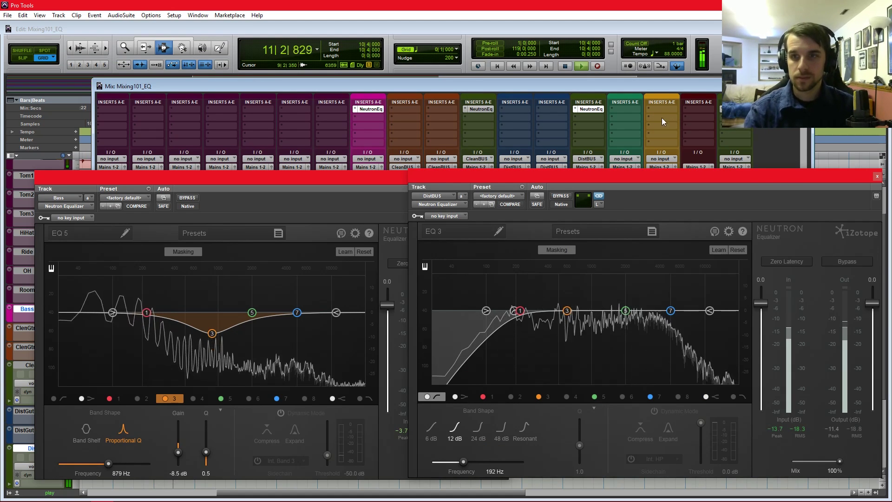
ctrl+alt+click(596, 109)
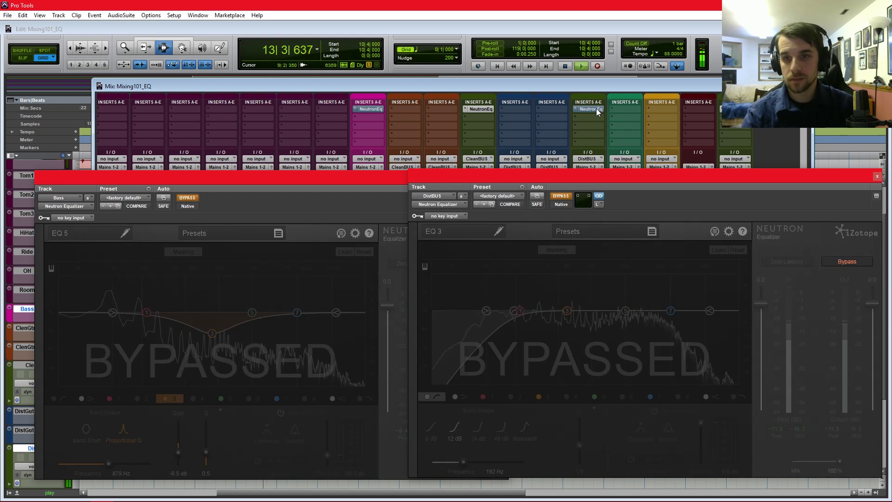
ctrl+alt+click(595, 108)
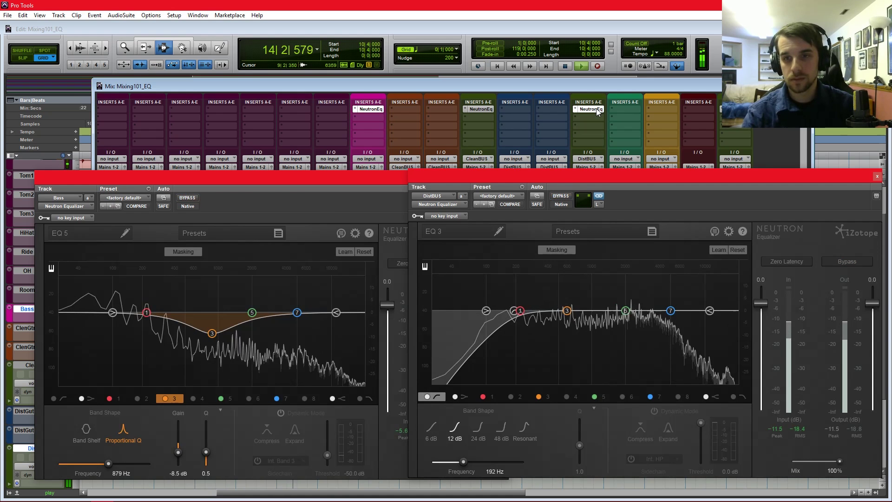
ctrl+alt+click(597, 109)
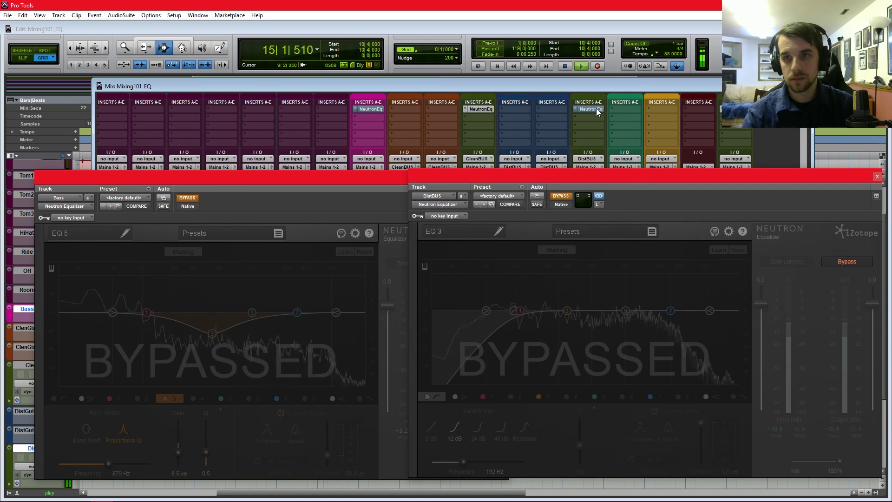
ctrl+alt+click(597, 109)
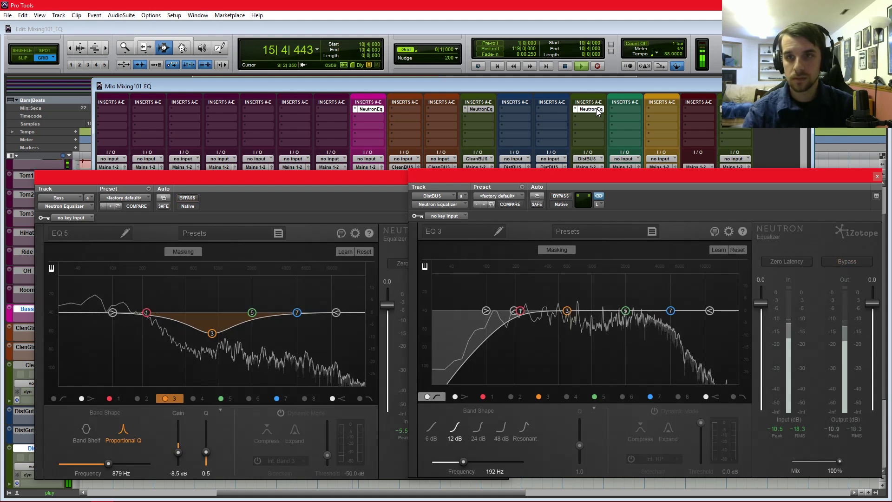
Stop playback at bar 10 beat 4 with both Neutron EQs left active.
key(space)
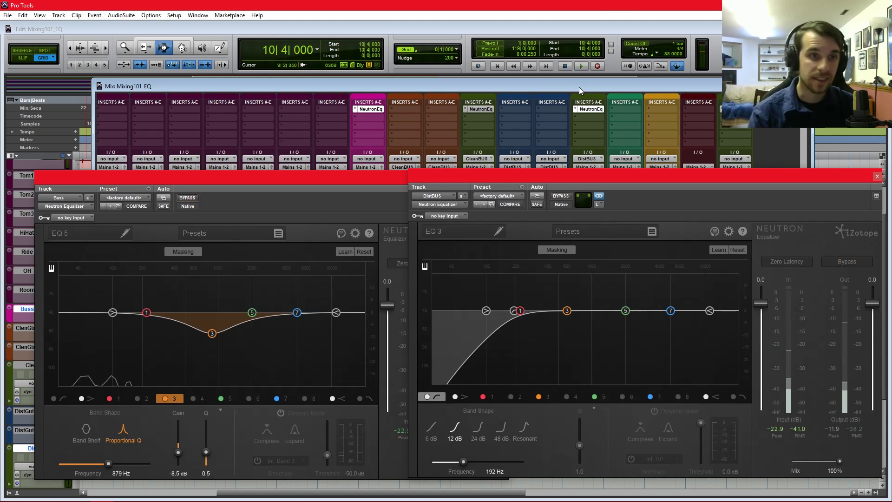